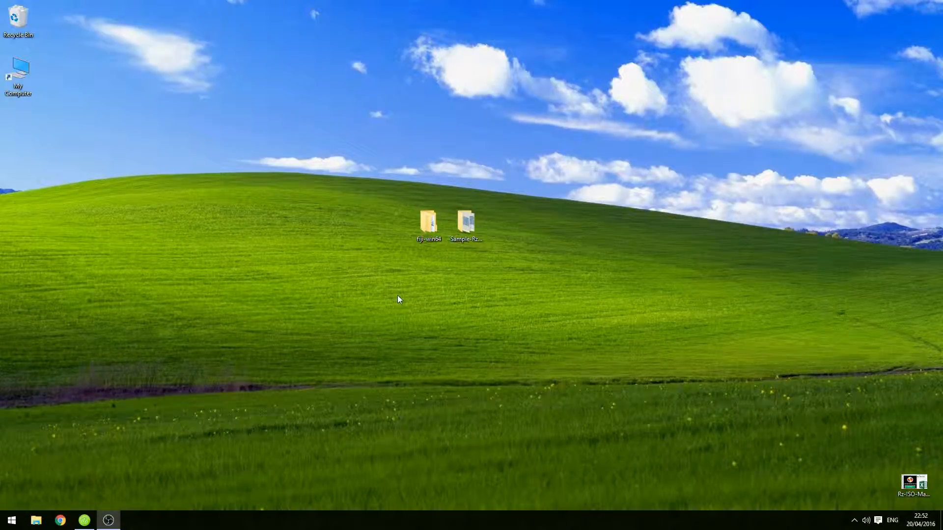
Launch ImageJ-win64.exe from the Fiji.app folder inside the desktop's fiji-win64 folder, and close the folder window.
{"action": "double_click", "coordinate": [430, 231]}
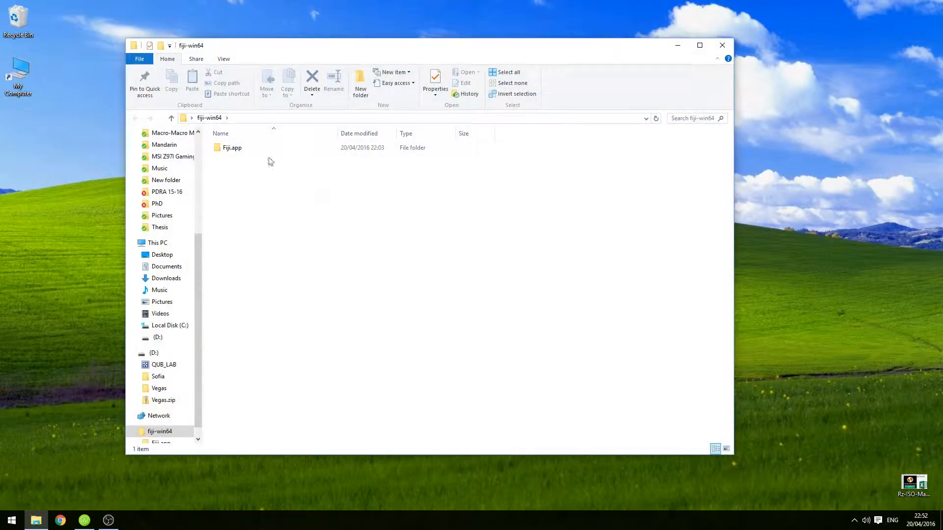
{"action": "double_click", "coordinate": [265, 154]}
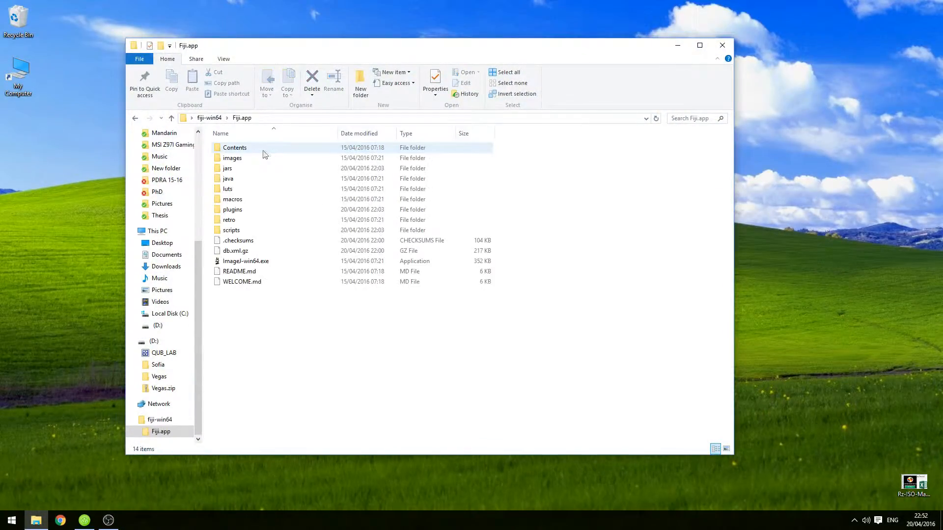
{"action": "double_click", "coordinate": [292, 263]}
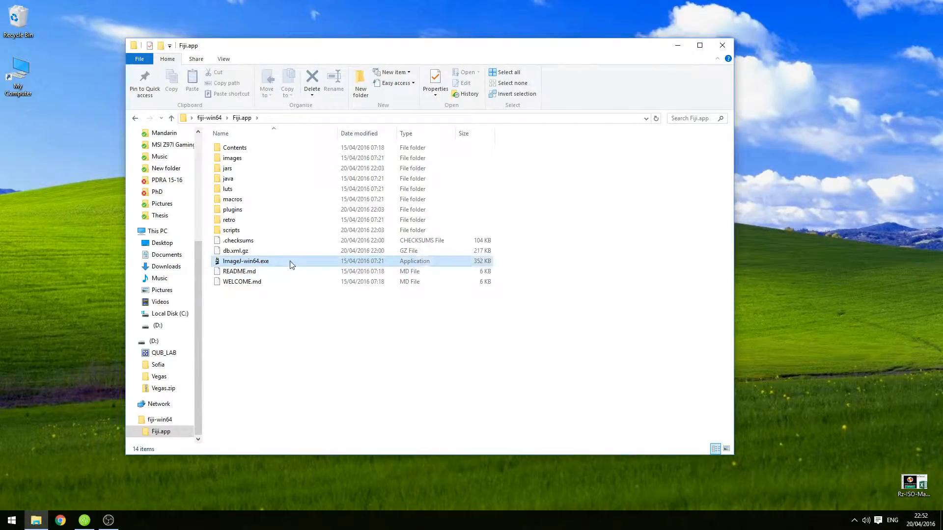
{"action": "left_click", "coordinate": [724, 45]}
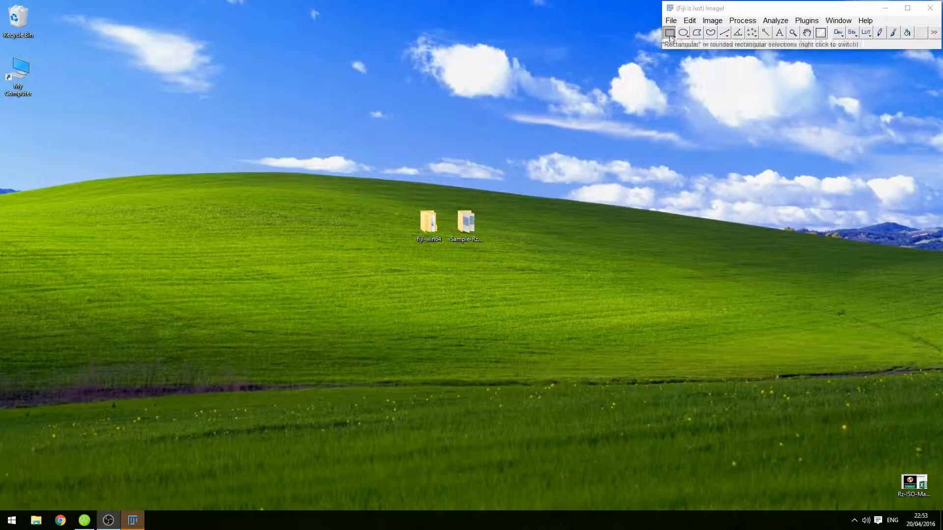
Import the image sequence starting with PTDC0190.JPG from the desktop folder Sample-Rz-Data-Set-30s-Intervals as a virtual stack.
{"action": "left_click", "coordinate": [671, 20]}
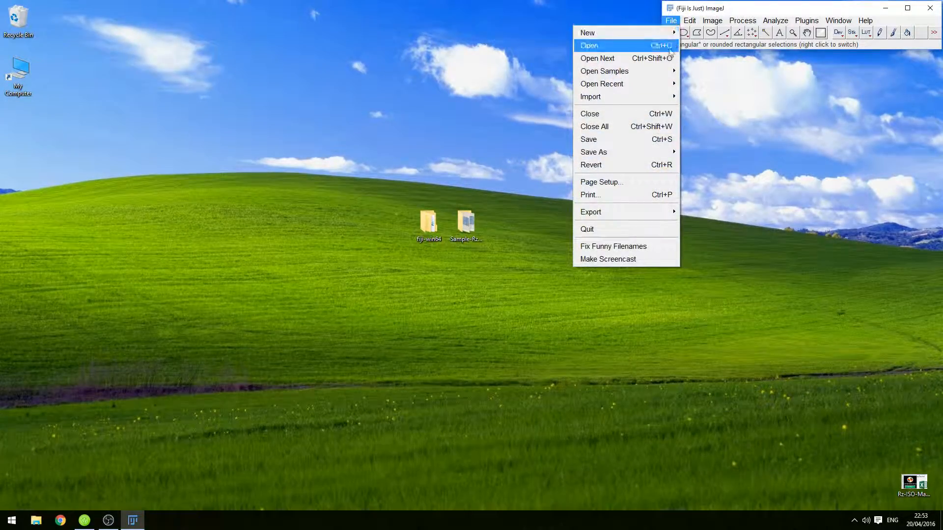
{"action": "mouse_move", "coordinate": [649, 98]}
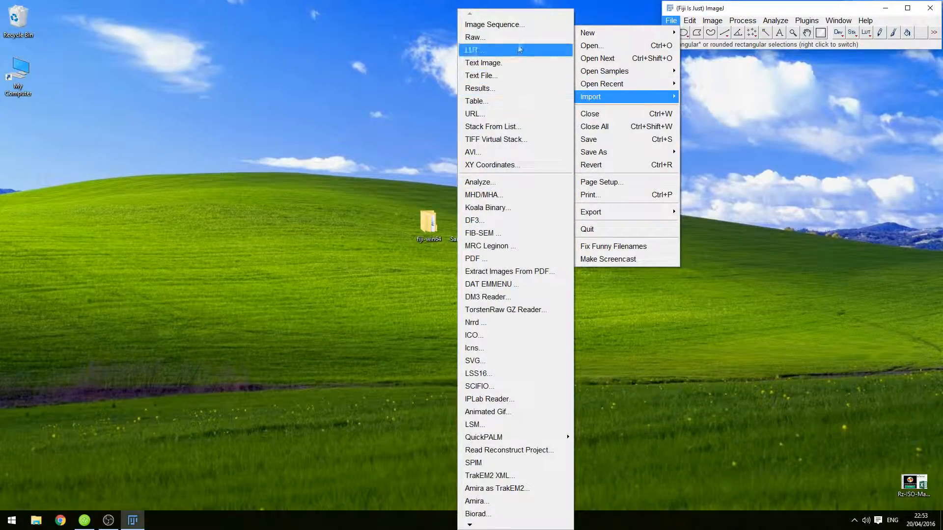
{"action": "left_click", "coordinate": [516, 25]}
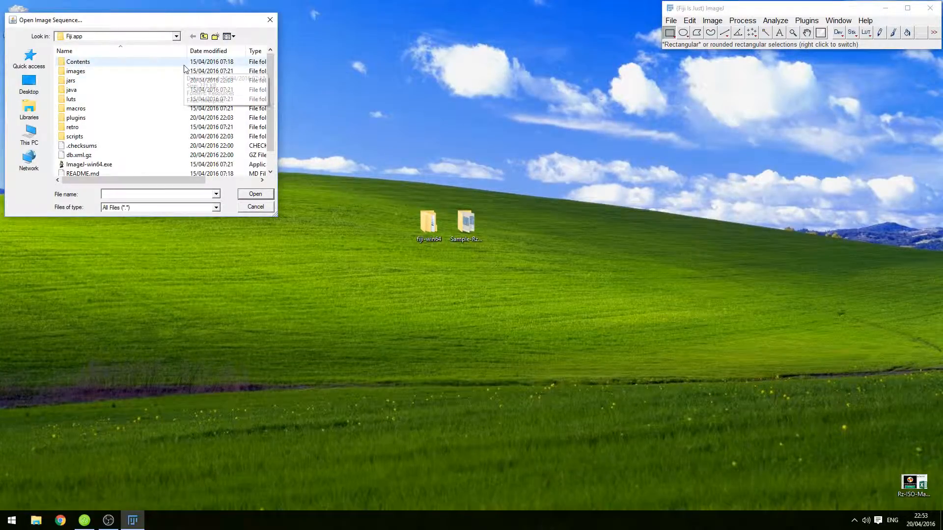
{"action": "left_click", "coordinate": [37, 87]}
{"action": "scroll", "coordinate": [166, 125], "scroll_direction": "down", "scroll_amount": 3}
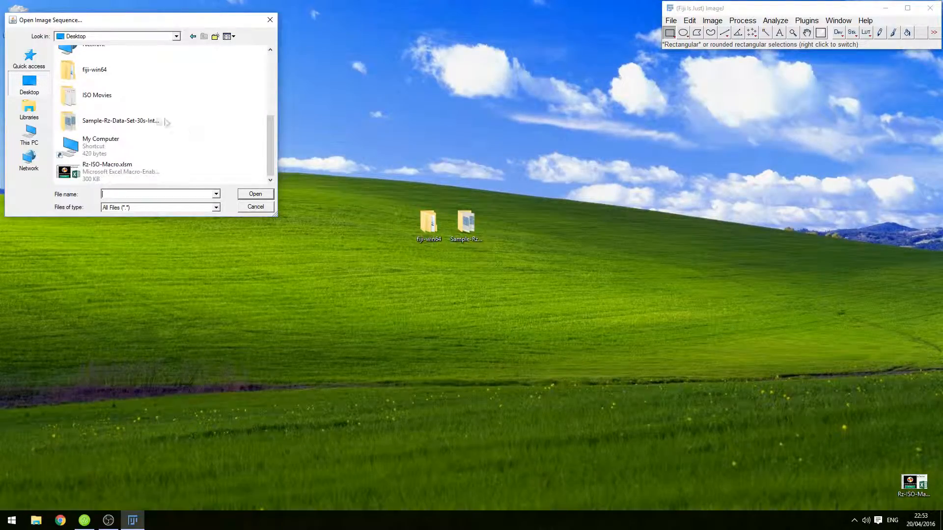
{"action": "double_click", "coordinate": [134, 122]}
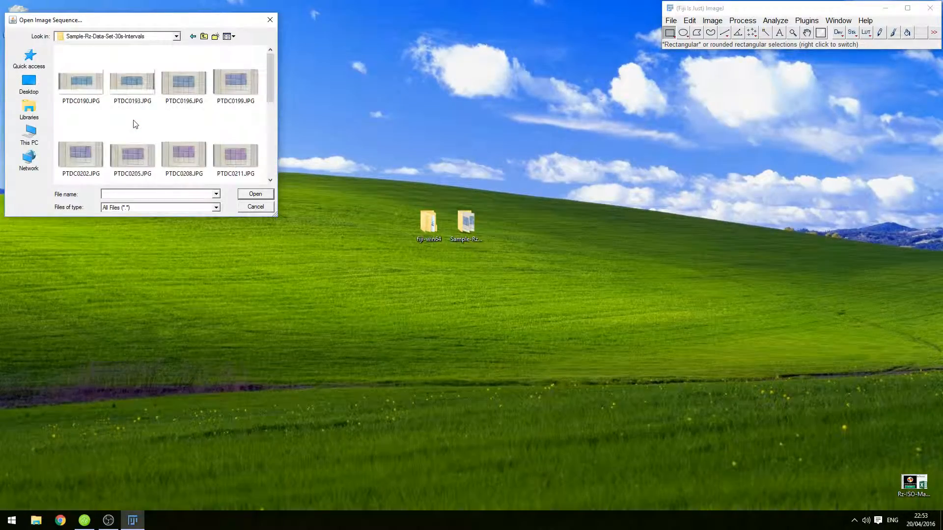
{"action": "left_click", "coordinate": [79, 85]}
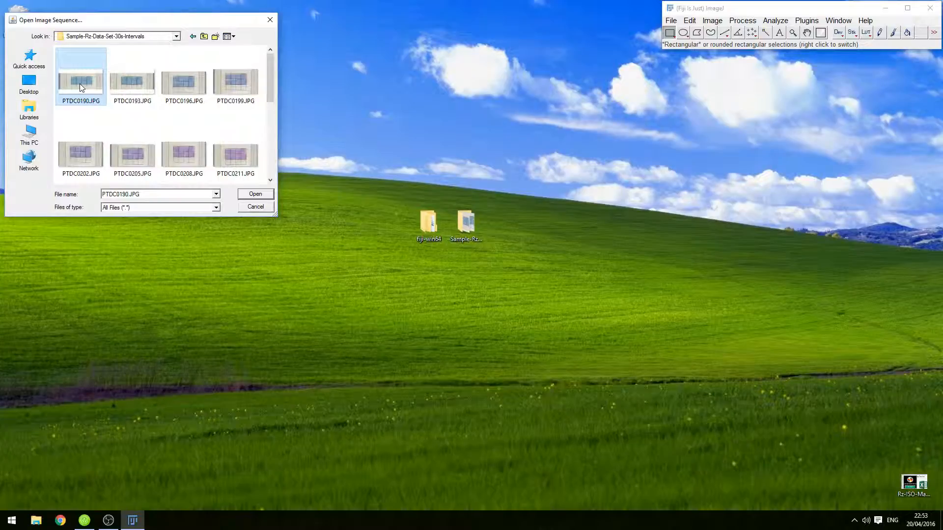
{"action": "left_click", "coordinate": [255, 194]}
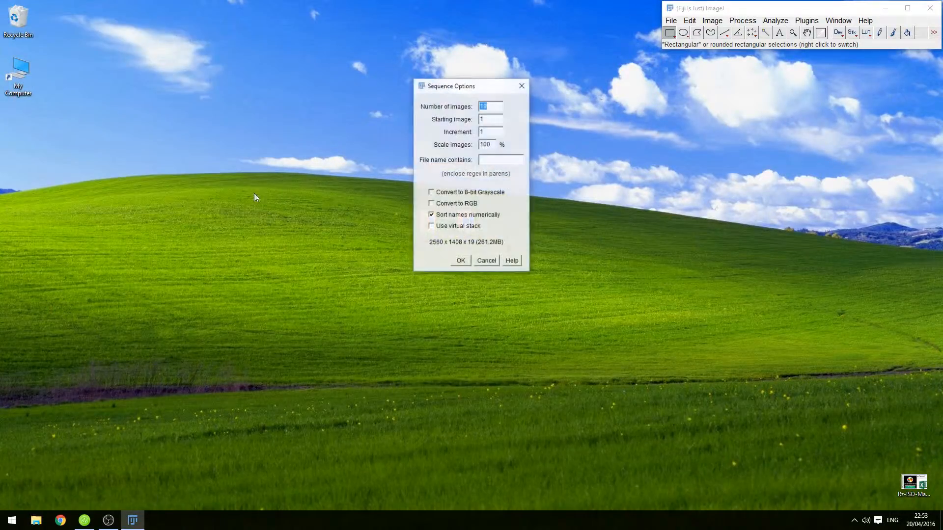
{"action": "left_click", "coordinate": [431, 227]}
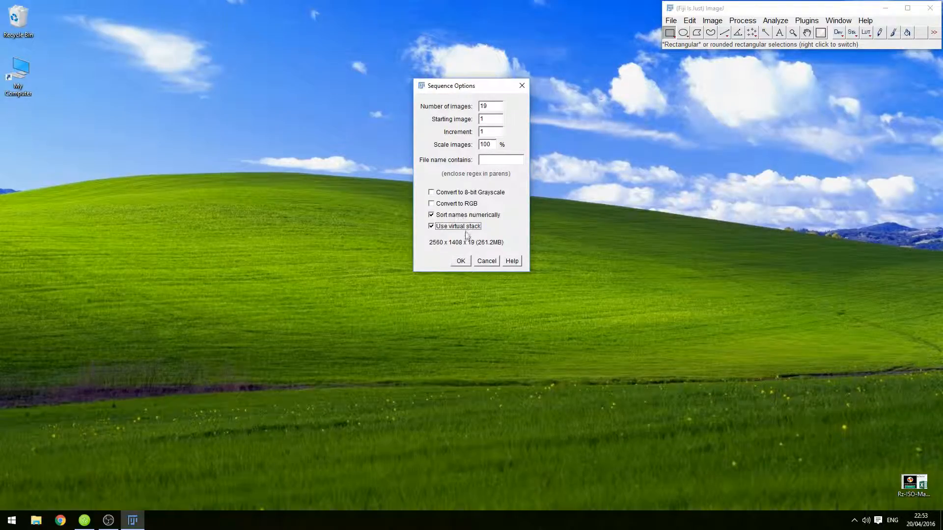
{"action": "left_click", "coordinate": [461, 263]}
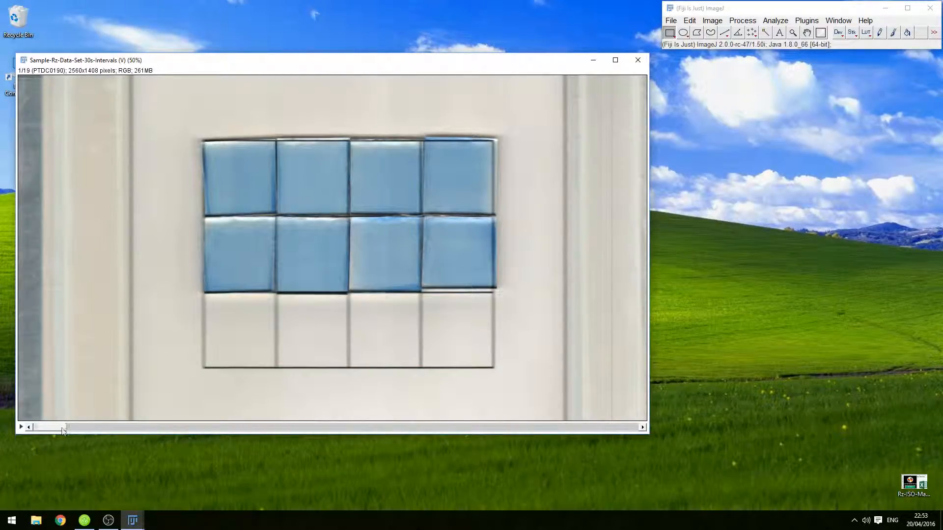
Align the imported stack using Linear Stack Alignment with SIFT, with Rigid as the expected transformation and interpolation enabled.
{"action": "left_click_drag", "start_coordinate": [60, 428], "coordinate": [43, 405]}
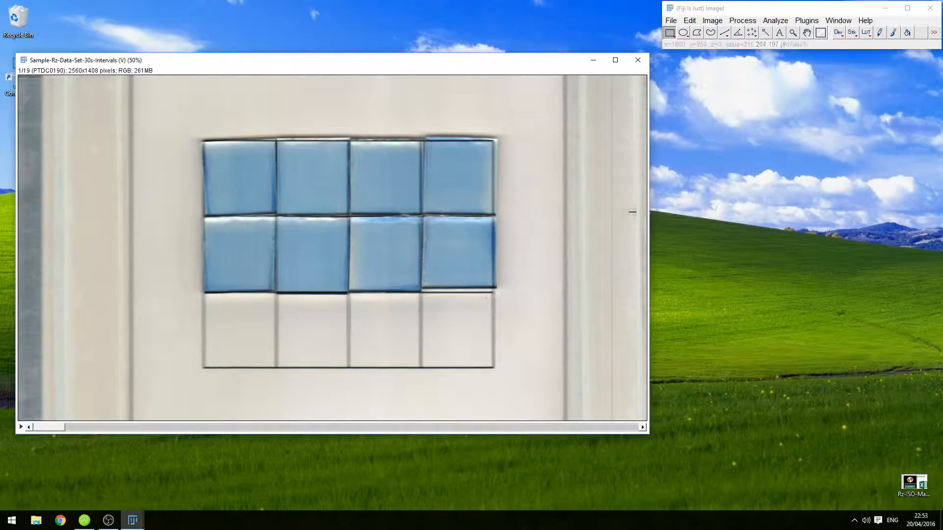
{"action": "left_click", "coordinate": [805, 22]}
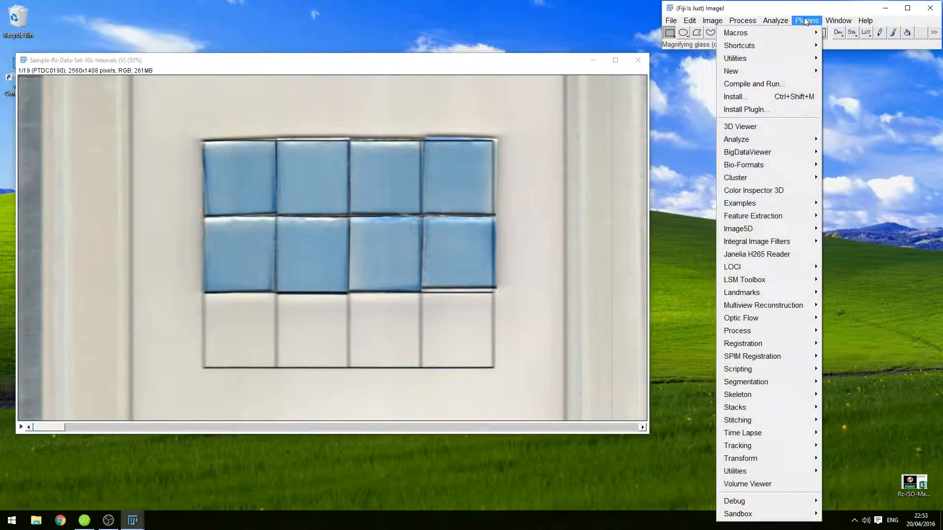
{"action": "mouse_move", "coordinate": [759, 341]}
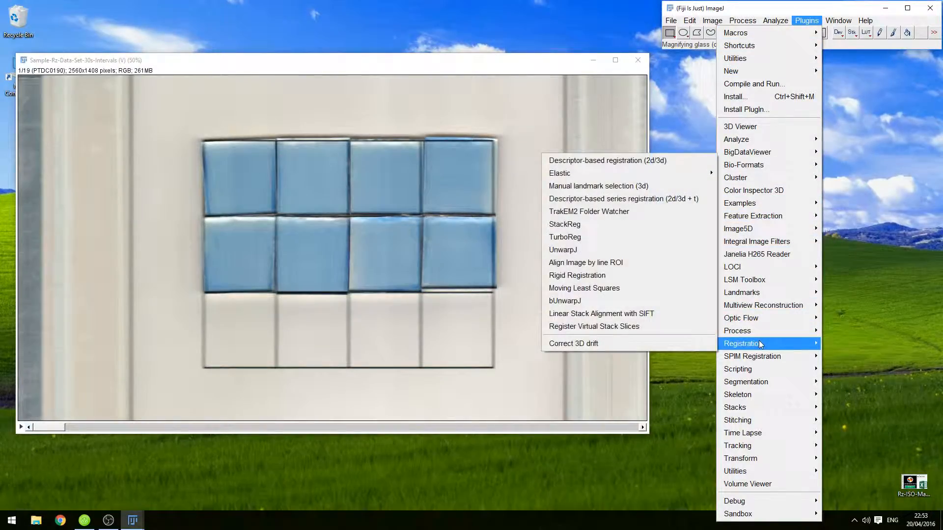
{"action": "left_click", "coordinate": [596, 314]}
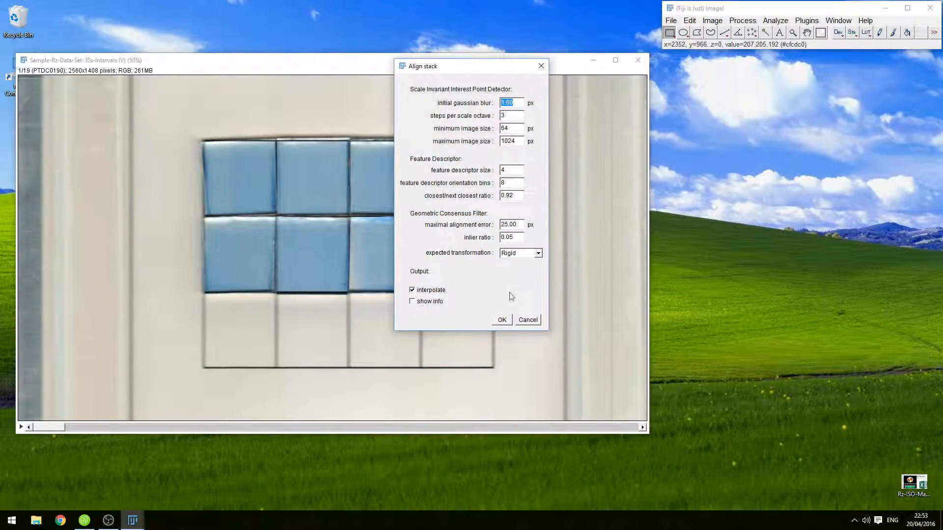
{"action": "left_click", "coordinate": [502, 319]}
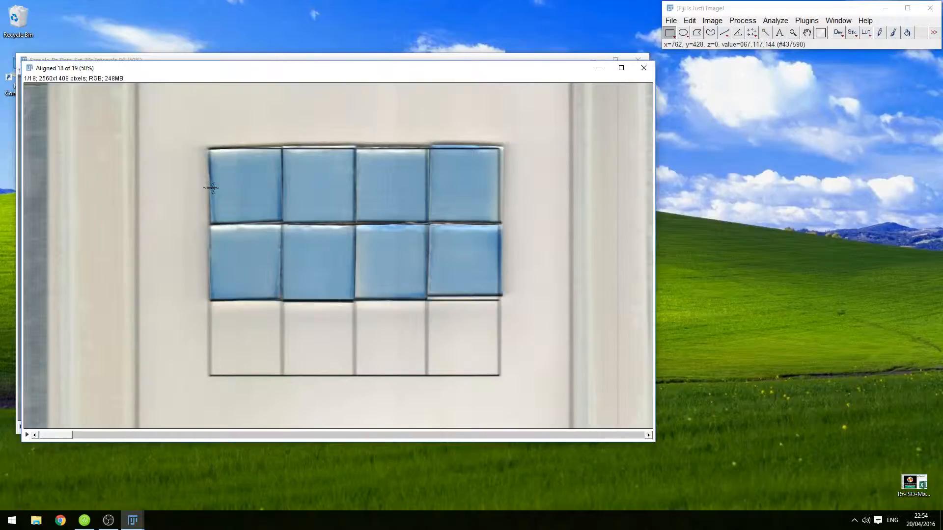
Check the slices of the aligned stack and convert it to a composite image.
{"action": "left_click", "coordinate": [89, 436]}
{"action": "mouse_move", "coordinate": [88, 436]}
{"action": "left_mouse_down"}
{"action": "mouse_move", "coordinate": [642, 436]}
{"action": "mouse_move", "coordinate": [77, 432]}
{"action": "left_mouse_up"}
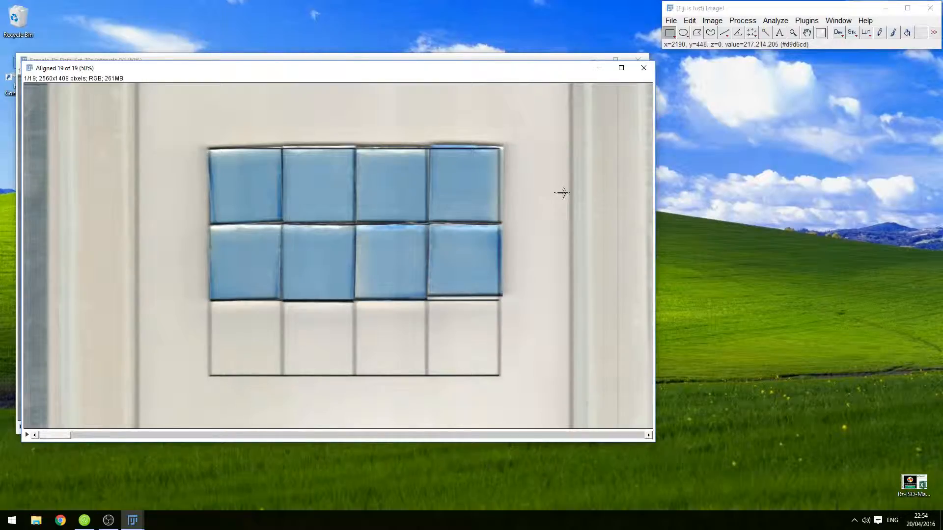
{"action": "left_click", "coordinate": [713, 21]}
{"action": "mouse_move", "coordinate": [673, 88]}
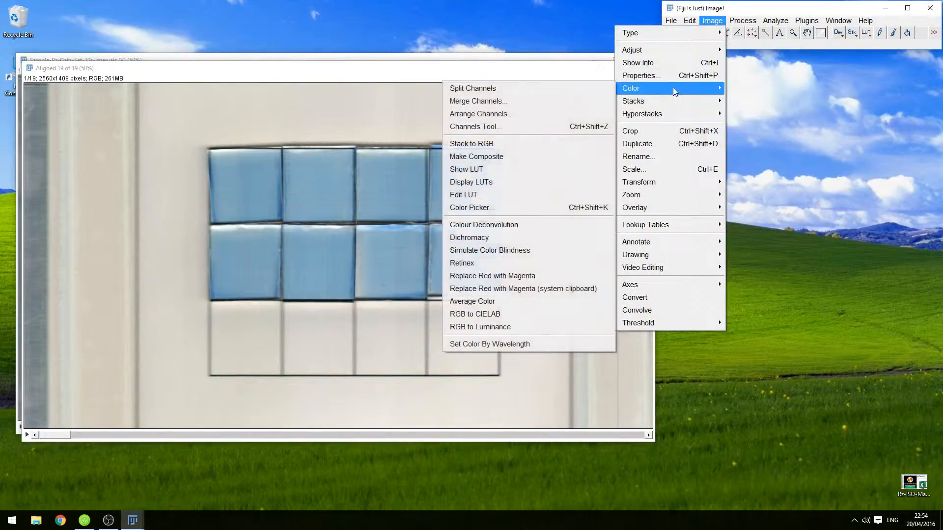
{"action": "left_click", "coordinate": [496, 156]}
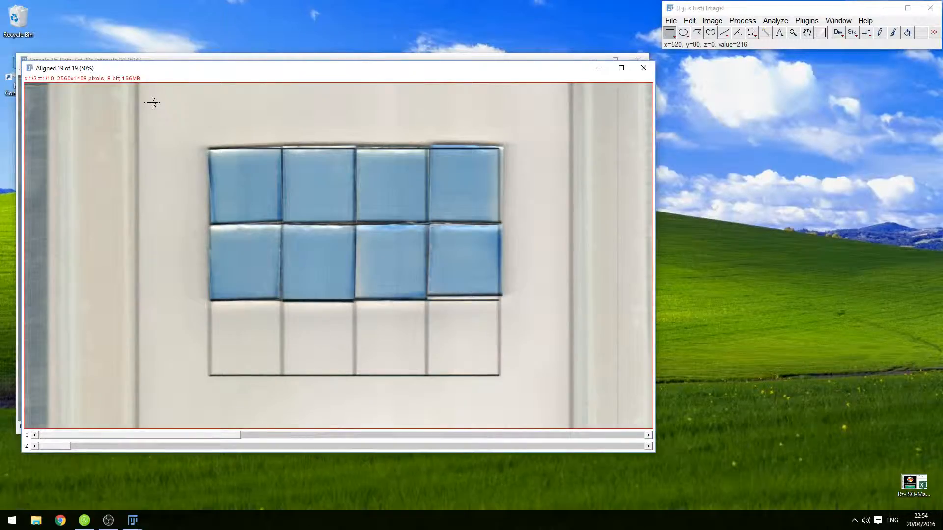
Draw a rectangular selection of about 102 by 102 pixels, place it inside the upper-row first blue square and add it to the ROI Manager.
{"action": "mouse_move", "coordinate": [152, 103]}
{"action": "left_mouse_down"}
{"action": "mouse_move", "coordinate": [177, 127]}
{"action": "mouse_move", "coordinate": [169, 121]}
{"action": "left_mouse_up"}
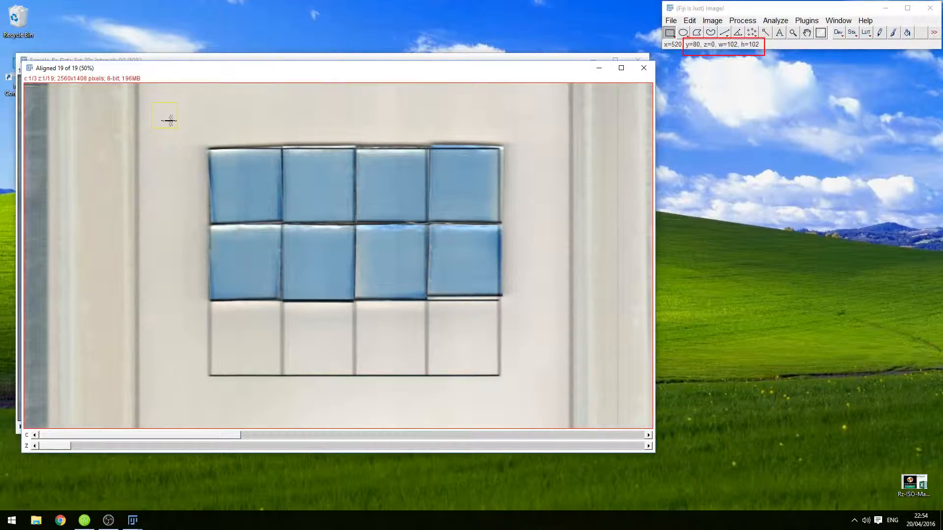
{"action": "left_click_drag", "start_coordinate": [170, 121], "coordinate": [243, 184]}
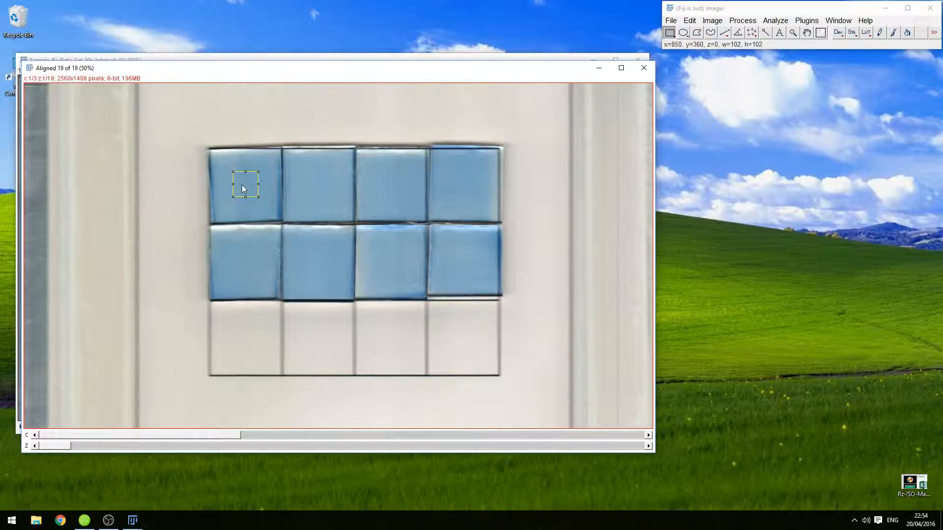
{"action": "key", "text": "t"}
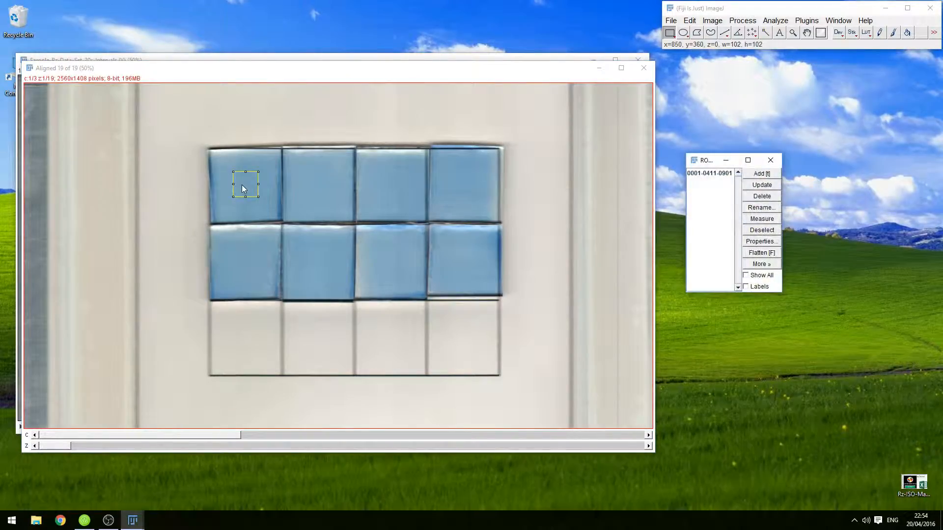
{"action": "left_click", "coordinate": [710, 175]}
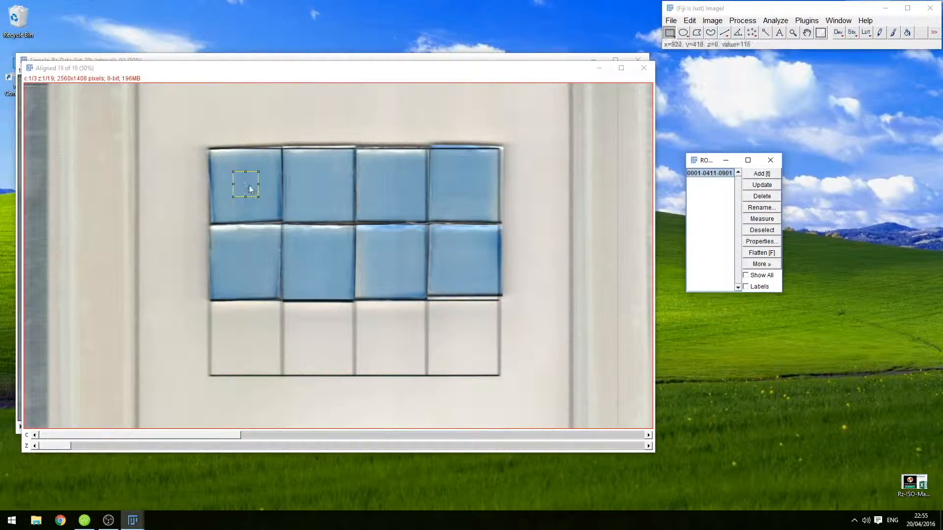
Place the same-size selection inside each of the other seven blue squares, row by row, adding each to the ROI Manager.
{"action": "left_click_drag", "start_coordinate": [247, 188], "coordinate": [320, 188]}
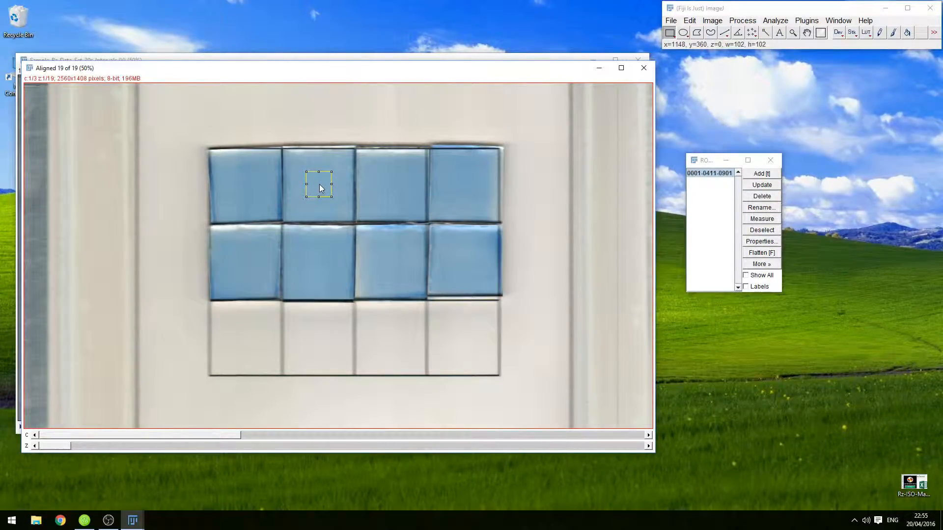
{"action": "key", "text": "t"}
{"action": "left_click_drag", "start_coordinate": [321, 189], "coordinate": [465, 267]}
{"action": "key", "text": "t"}
{"action": "key", "text": "t"}
{"action": "key", "text": "t"}
{"action": "key", "text": "t"}
{"action": "key", "text": "t"}
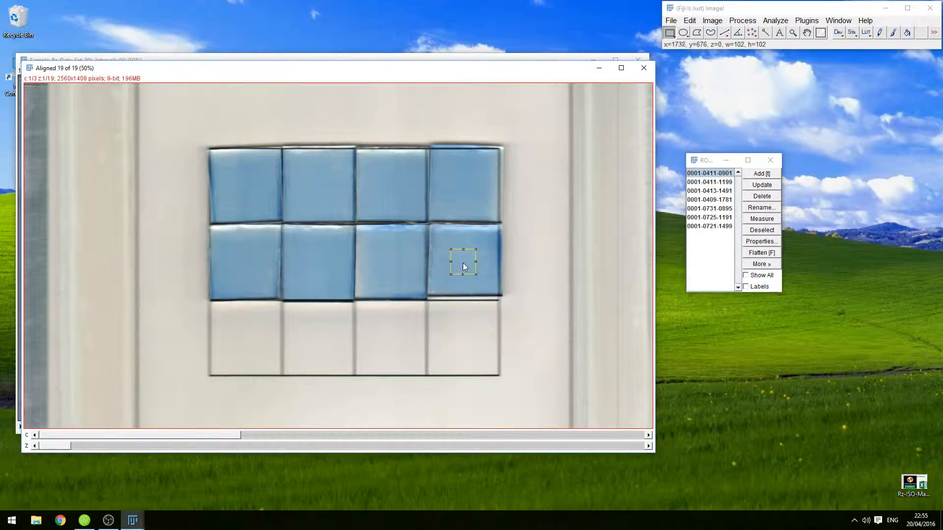
{"action": "key", "text": "t"}
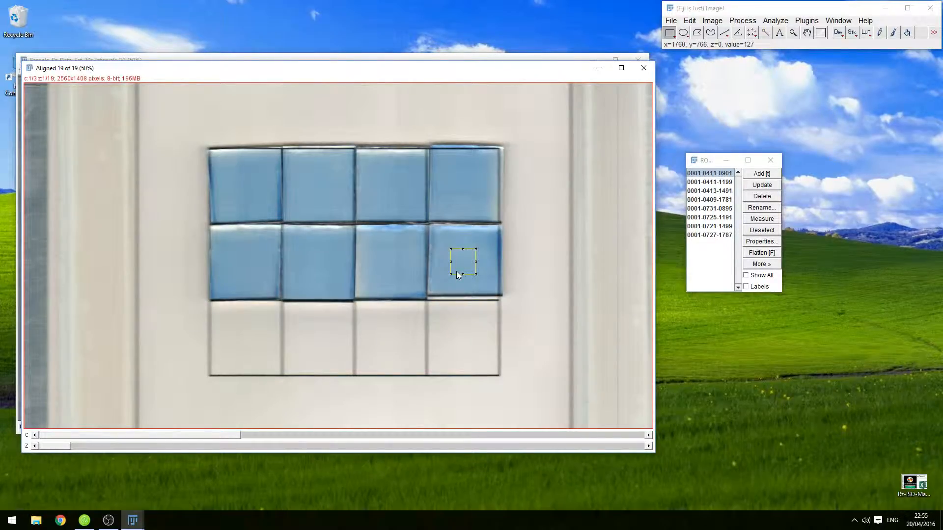
Check the placement of every stored region on the image, working from the last ROI Manager entry to the first.
{"action": "left_click", "coordinate": [711, 235]}
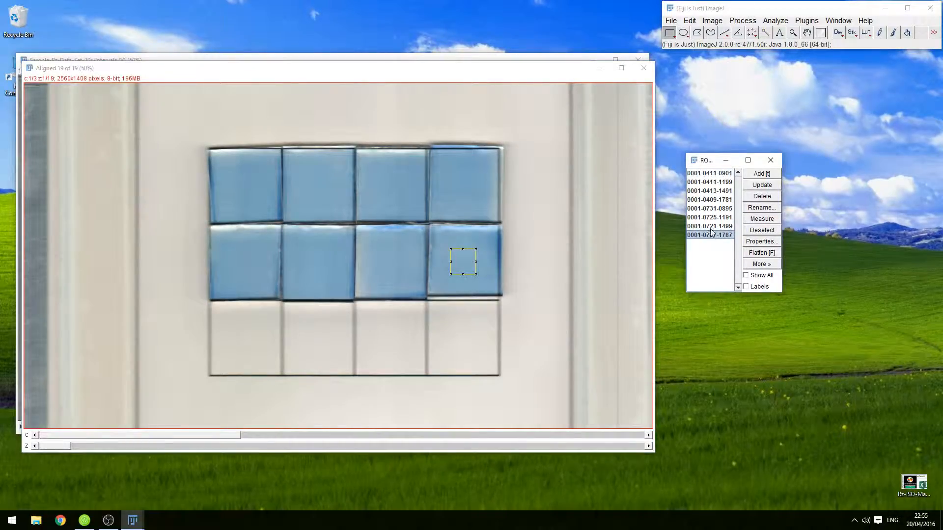
{"action": "left_click", "coordinate": [711, 226]}
{"action": "left_click", "coordinate": [712, 217]}
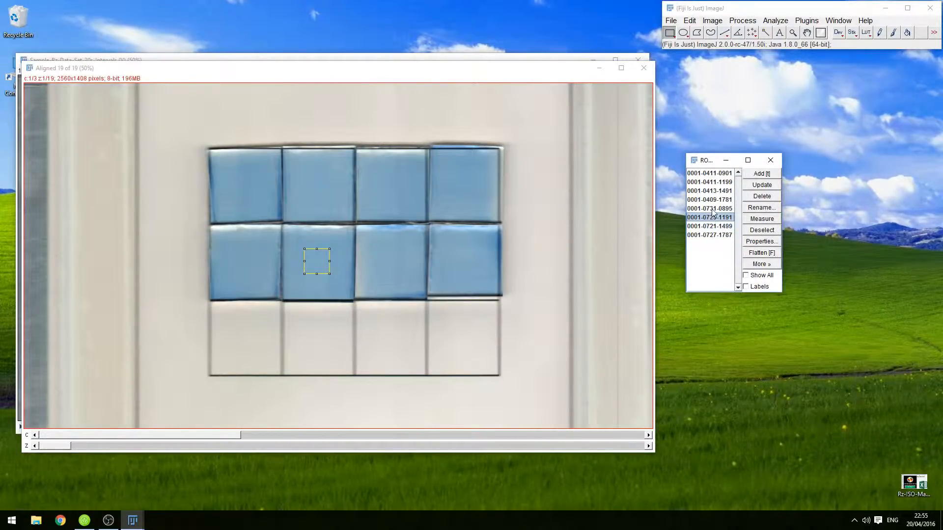
{"action": "left_click", "coordinate": [713, 208]}
{"action": "left_click", "coordinate": [713, 199]}
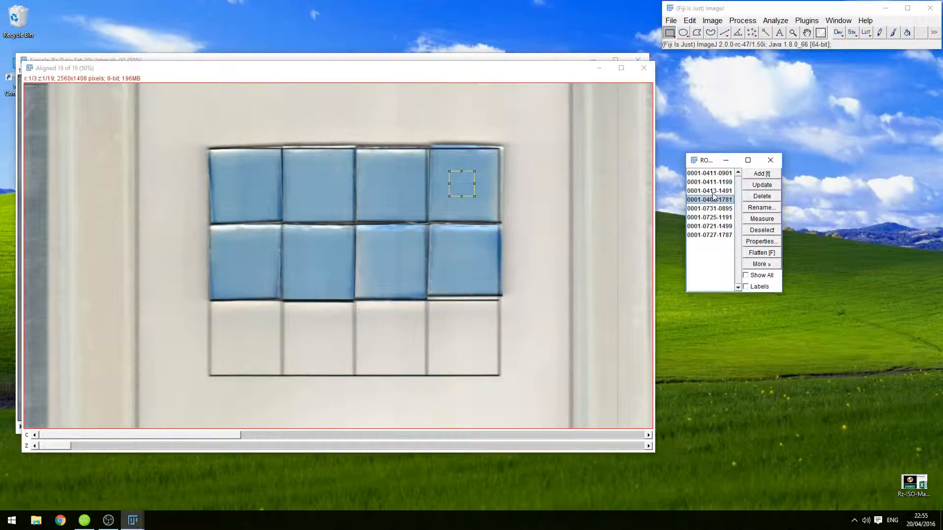
{"action": "left_click", "coordinate": [713, 191]}
{"action": "left_click", "coordinate": [712, 181]}
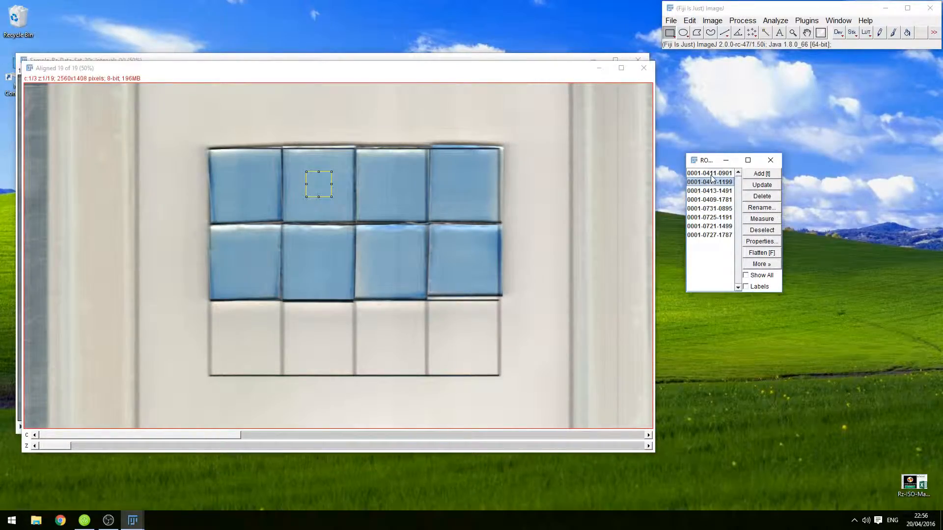
{"action": "left_click", "coordinate": [712, 174]}
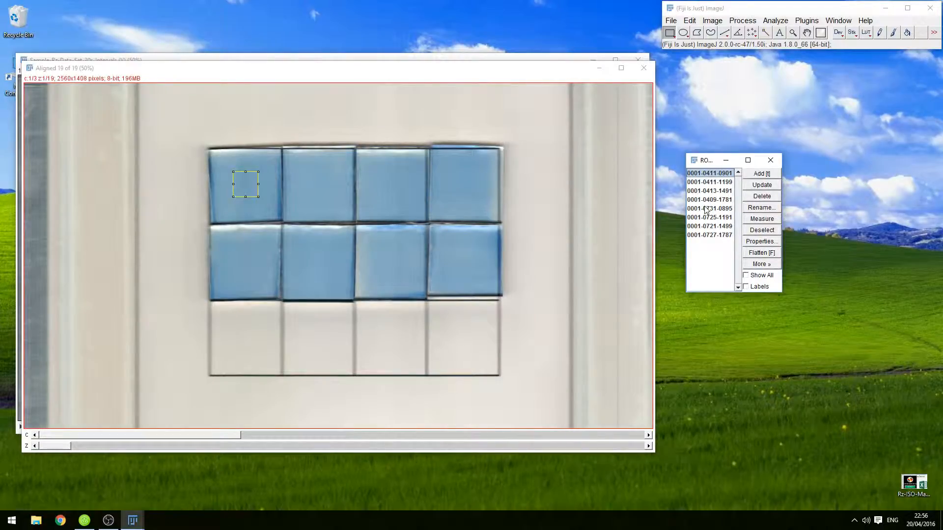
Run Multi Measure on all eight stored regions, measuring all 57 slices with one row per slice and without appending results.
{"action": "key", "text": "ctrl+a"}
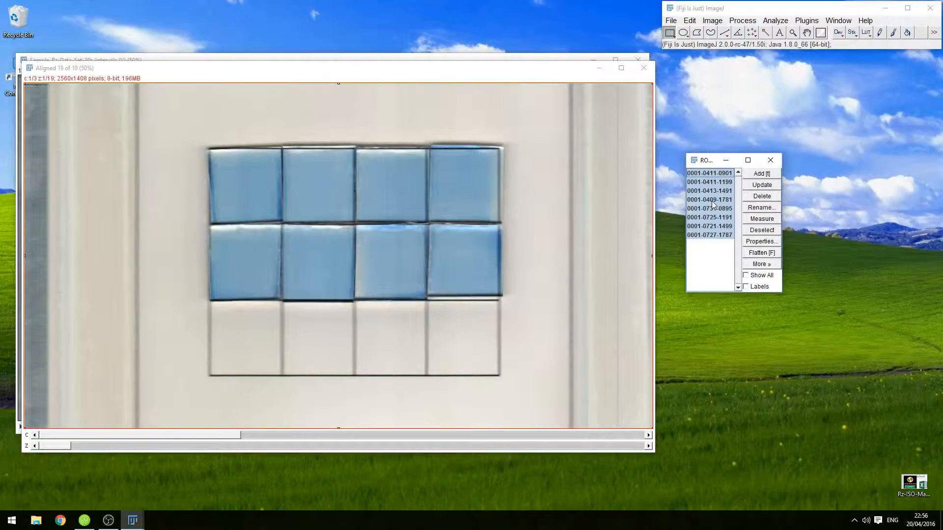
{"action": "right_click", "coordinate": [712, 202]}
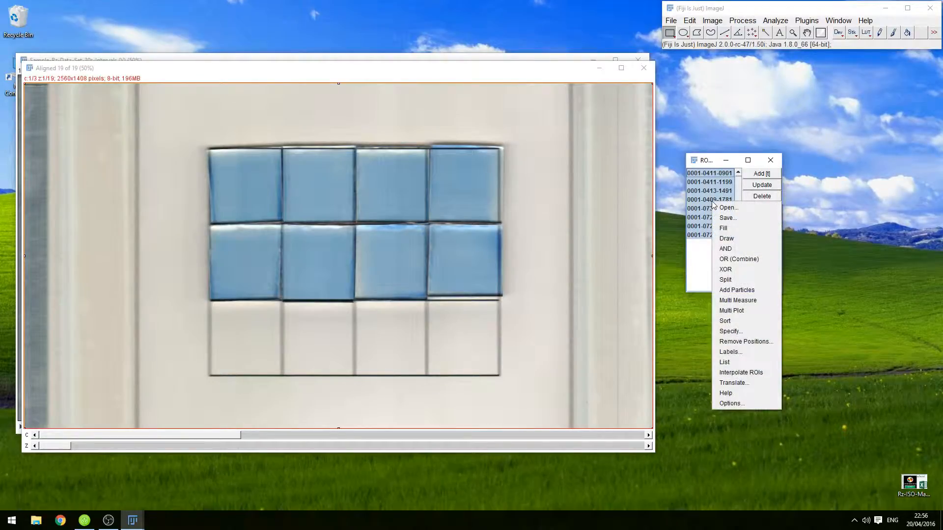
{"action": "left_click", "coordinate": [740, 300]}
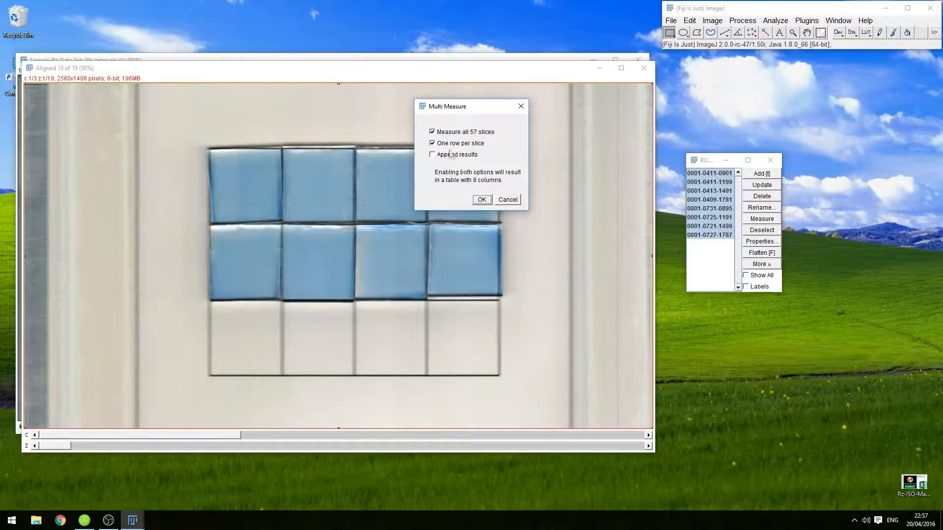
{"action": "left_click", "coordinate": [482, 200]}
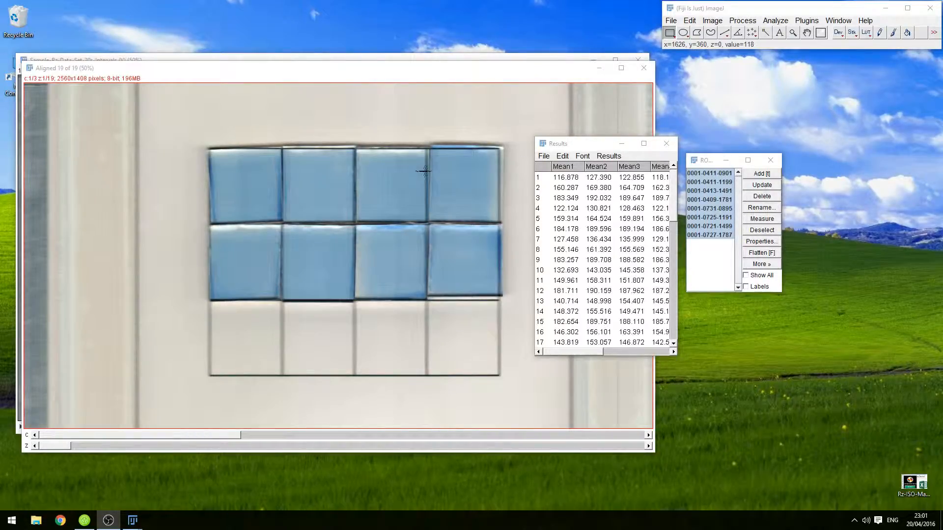
Examine the first six rows of the Results table and the mean-value columns of the individual regions.
{"action": "left_click", "coordinate": [568, 180]}
{"action": "left_click", "coordinate": [569, 189]}
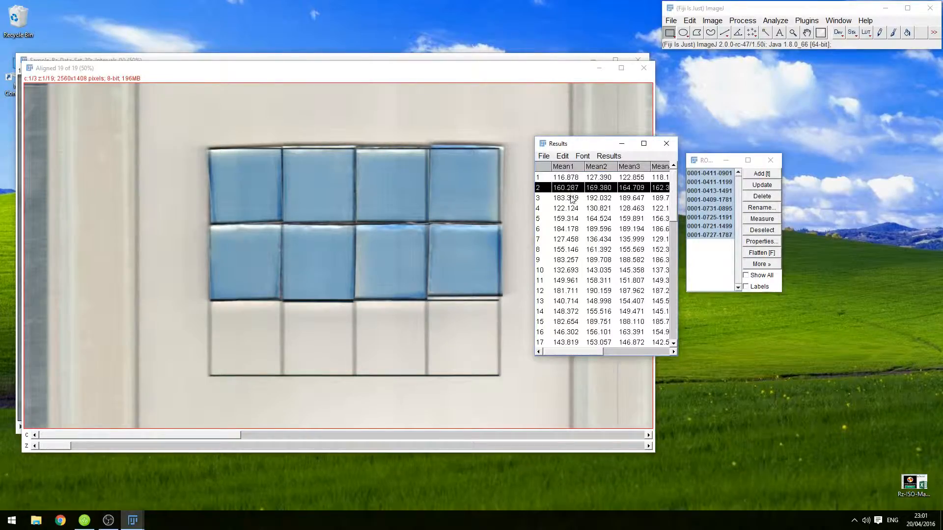
{"action": "left_click", "coordinate": [571, 199]}
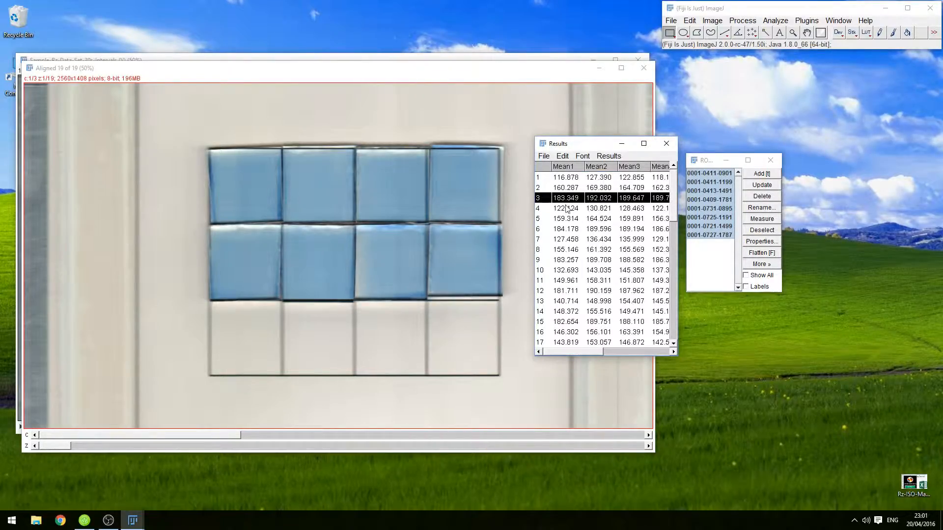
{"action": "left_click", "coordinate": [566, 208]}
{"action": "left_click", "coordinate": [568, 218]}
{"action": "left_click", "coordinate": [566, 229]}
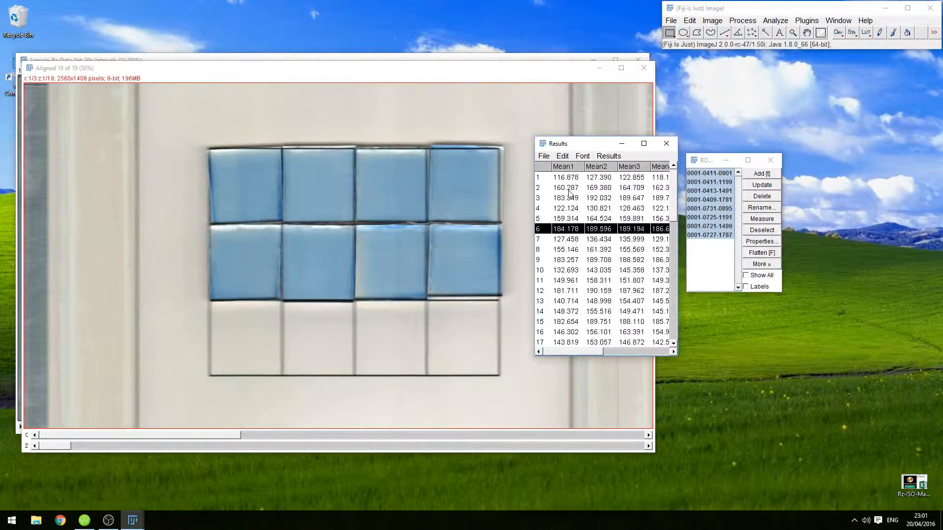
{"action": "left_click", "coordinate": [570, 167]}
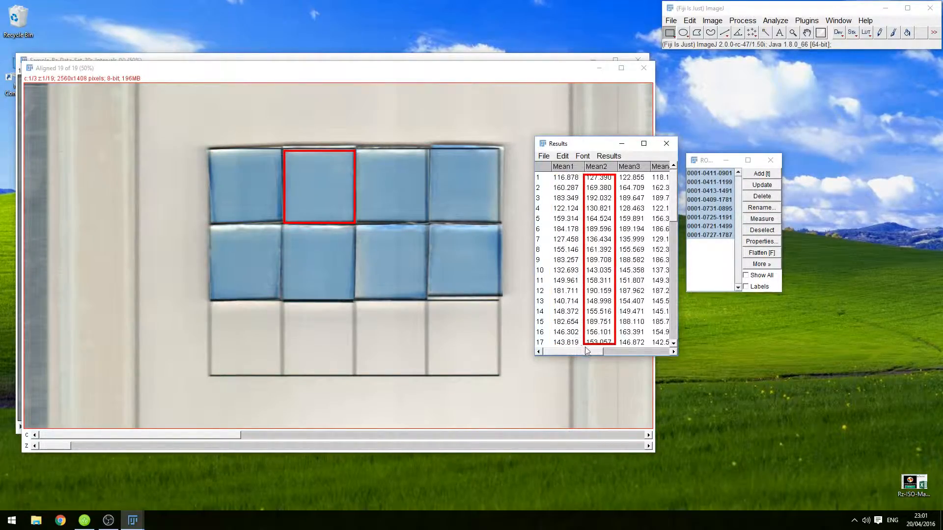
{"action": "mouse_move", "coordinate": [584, 352]}
{"action": "left_mouse_down"}
{"action": "mouse_move", "coordinate": [652, 346]}
{"action": "mouse_move", "coordinate": [581, 348]}
{"action": "left_mouse_up"}
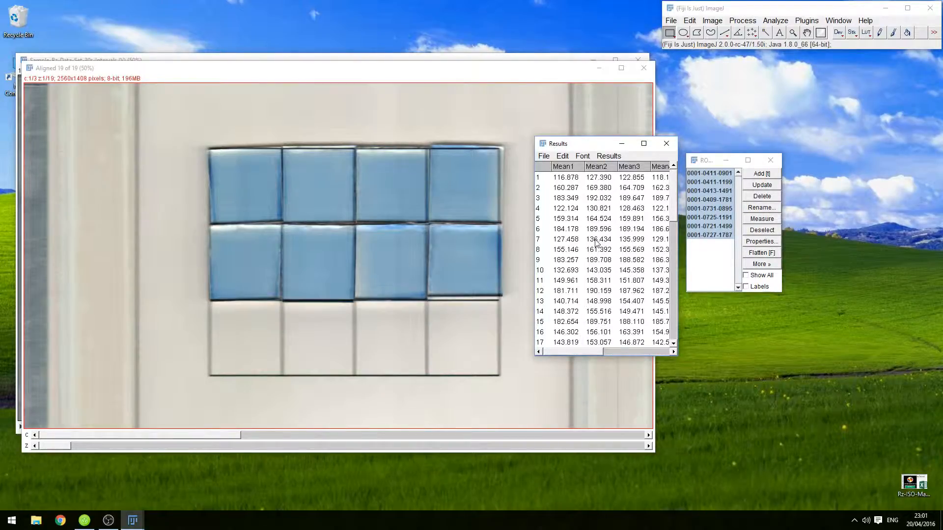
Copy the entire Results table, open Rz-ISO-Macro.xlsm in Excel with editing enabled, and paste the data at cell B1.
{"action": "key", "text": "ctrl+a"}
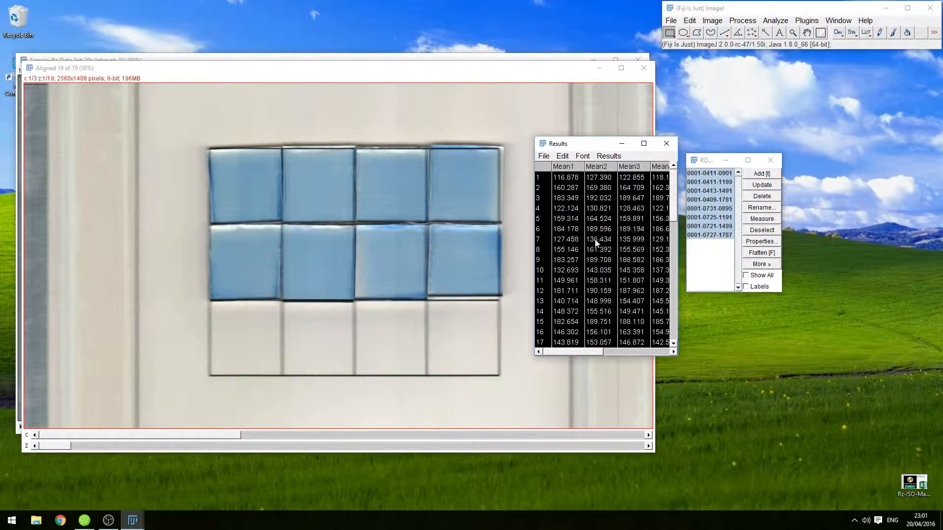
{"action": "key", "text": "ctrl+c"}
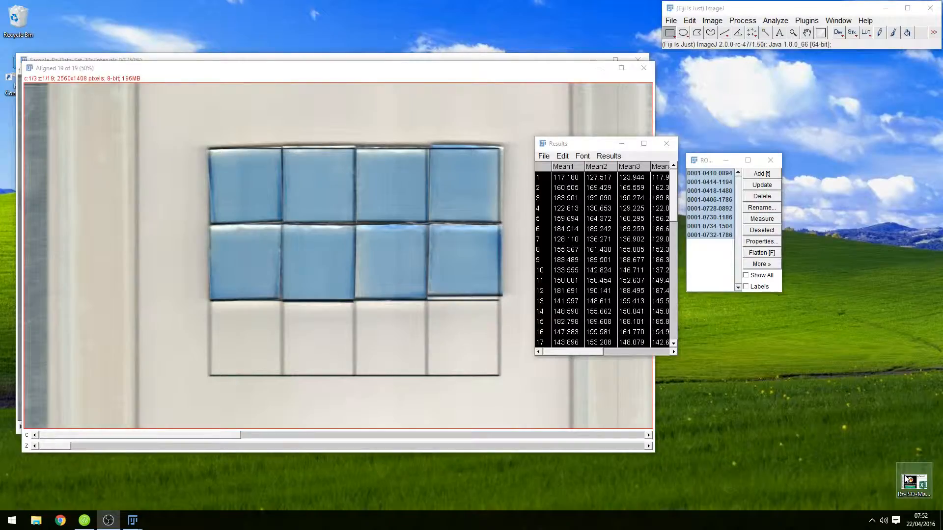
{"action": "double_click", "coordinate": [906, 480]}
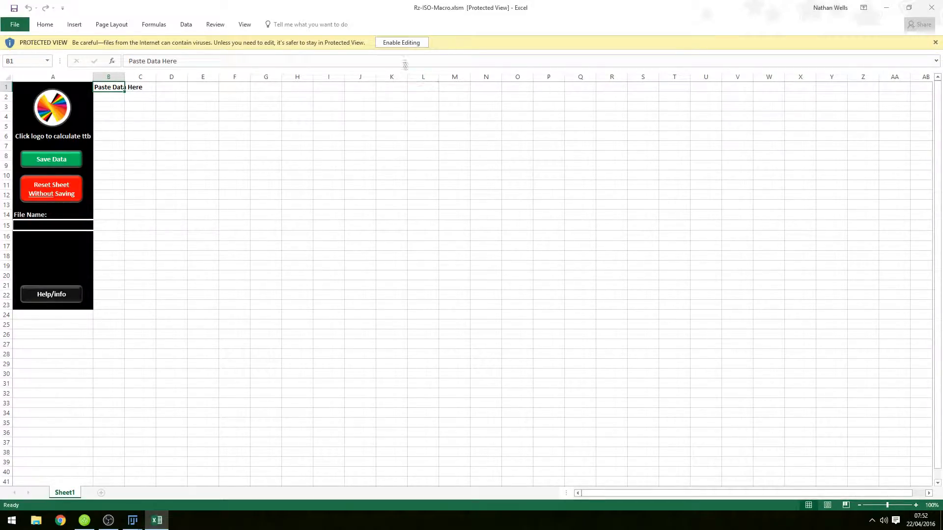
{"action": "left_click", "coordinate": [402, 43]}
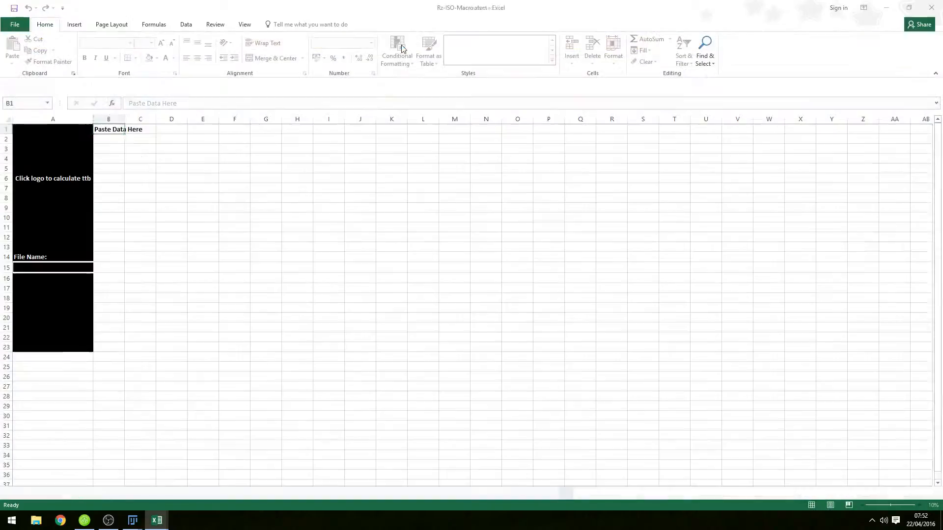
{"action": "left_click", "coordinate": [211, 87]}
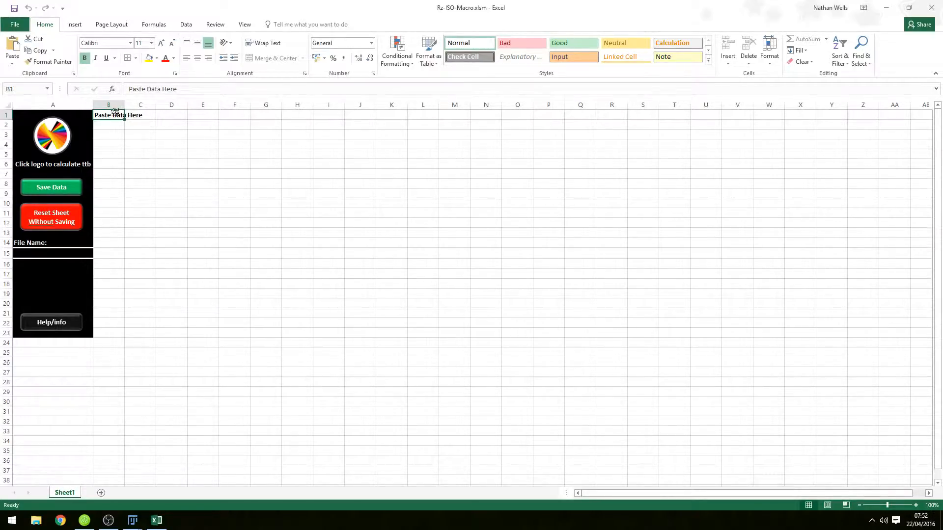
{"action": "key", "text": "ctrl+v"}
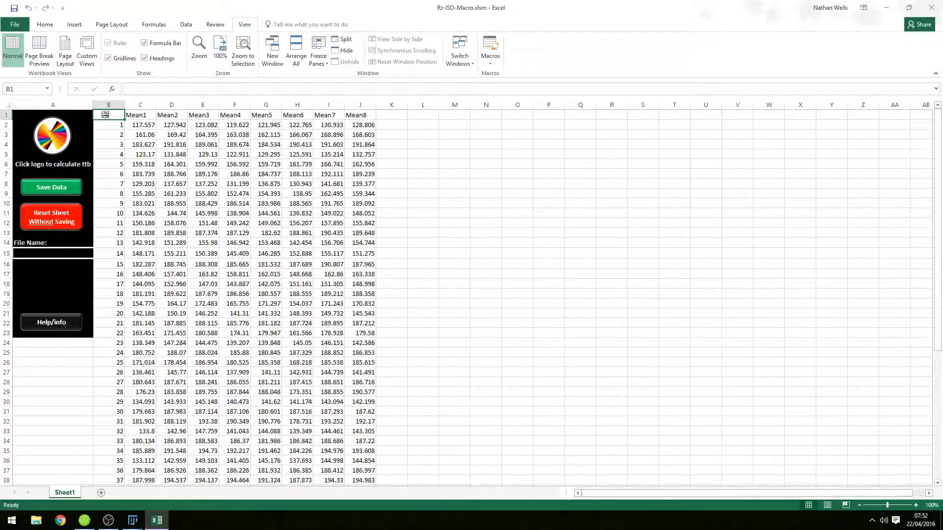
Calculate the ttb from the pasted data with experiment name "sample 1" and a time interval of 30 seconds.
{"action": "left_click", "coordinate": [52, 131]}
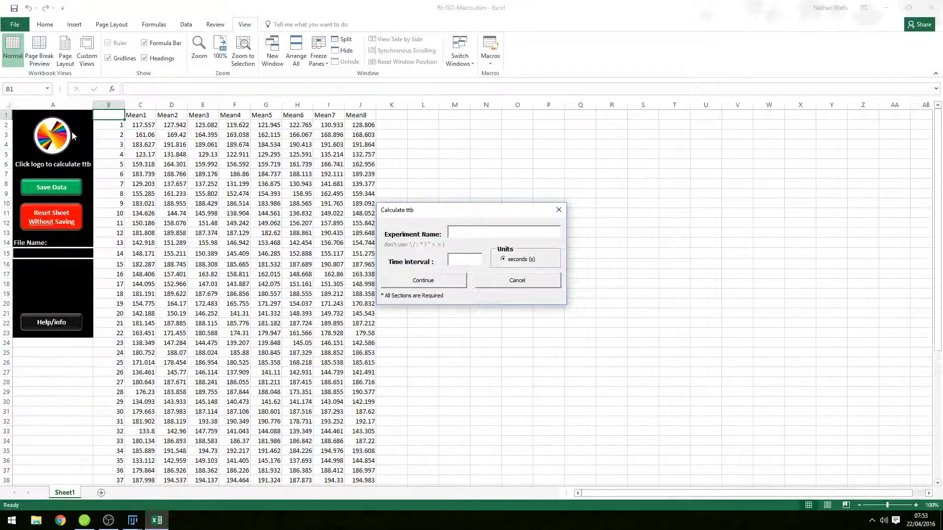
{"action": "type", "text": "sample 1"}
{"action": "left_click", "coordinate": [454, 260]}
{"action": "type", "text": "30"}
{"action": "left_click", "coordinate": [442, 289]}
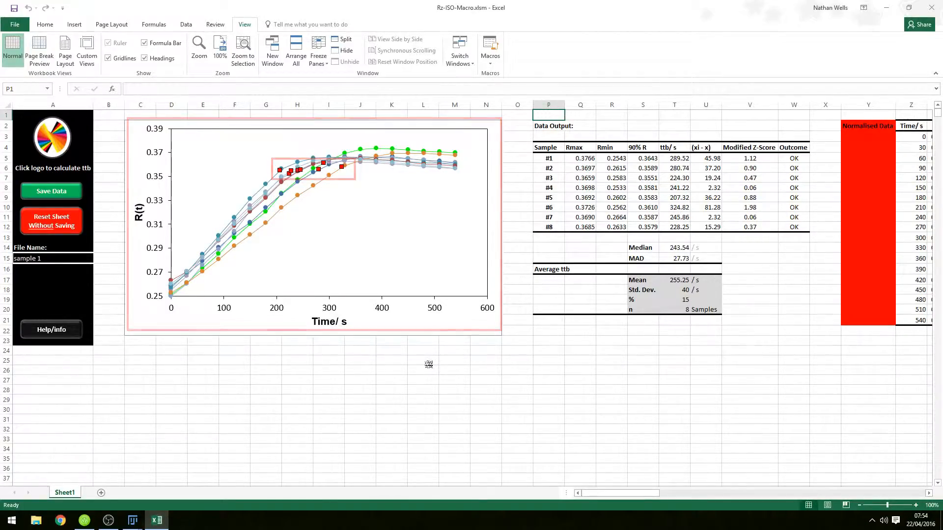
Review the normalised data beside the output table and save the calculated results with the workbook's save macro.
{"action": "left_click_drag", "start_coordinate": [604, 492], "coordinate": [635, 500]}
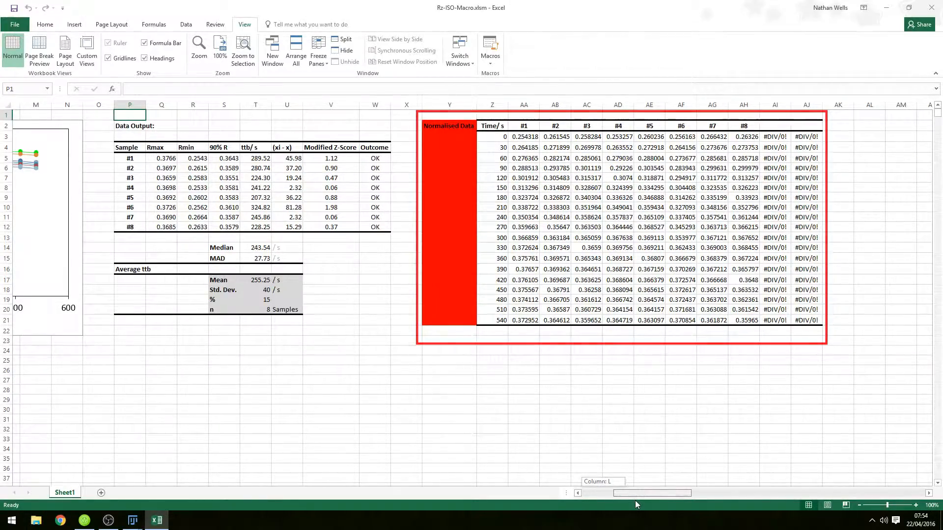
{"action": "left_click_drag", "start_coordinate": [635, 500], "coordinate": [594, 498]}
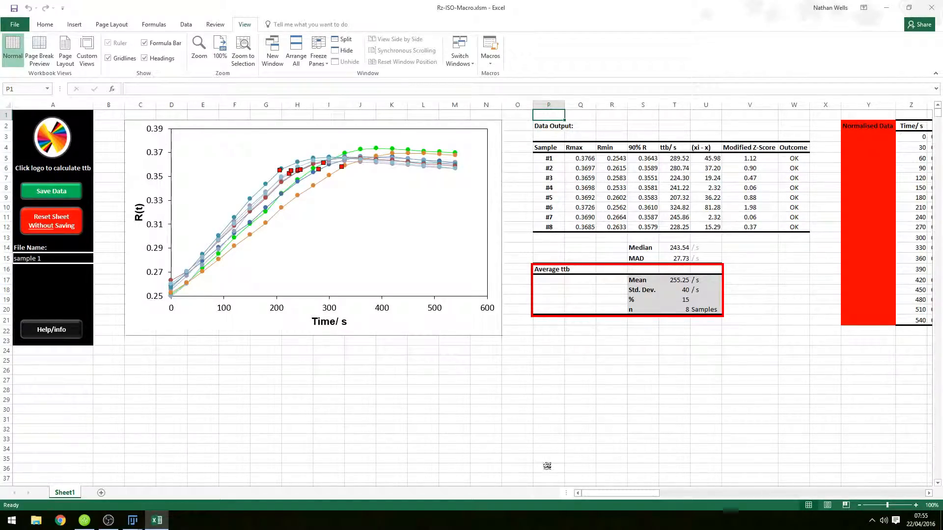
{"action": "left_click", "coordinate": [68, 196]}
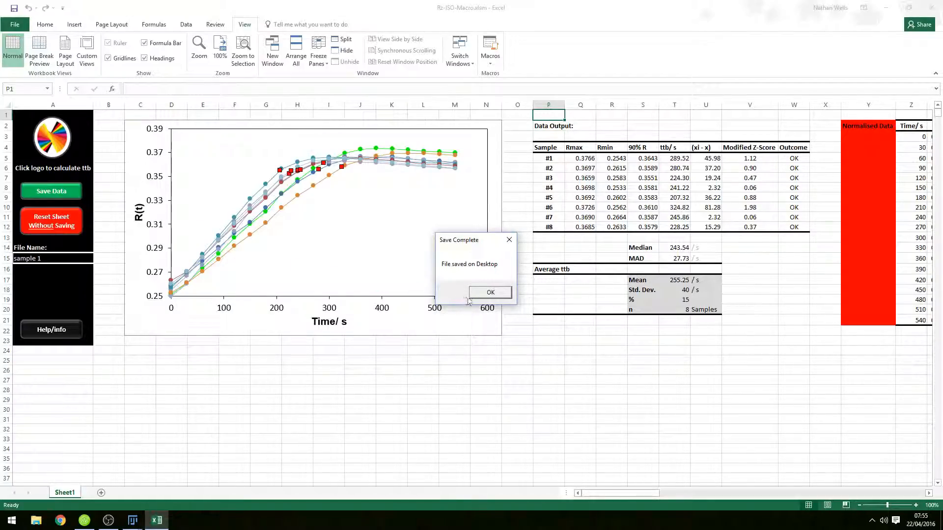
{"action": "left_click", "coordinate": [481, 296]}
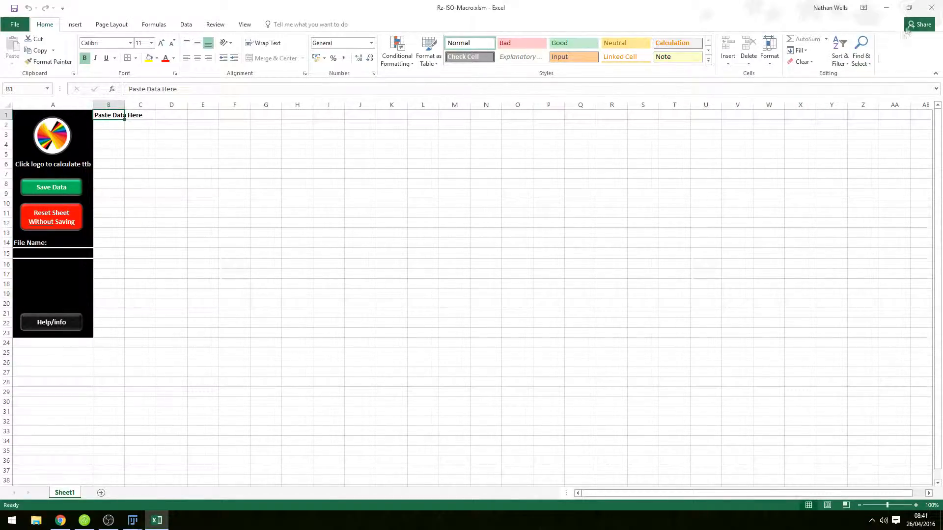
Close the macro workbook and open the saved "sample 1 (26 Apr 2016).xlsx" file from the desktop.
{"action": "left_click", "coordinate": [931, 7]}
{"action": "left_click", "coordinate": [484, 273]}
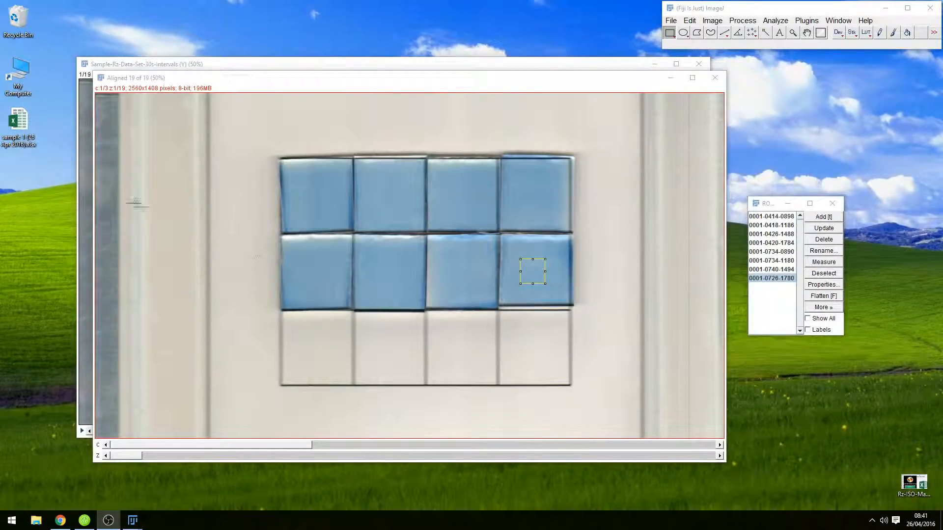
{"action": "double_click", "coordinate": [21, 125]}
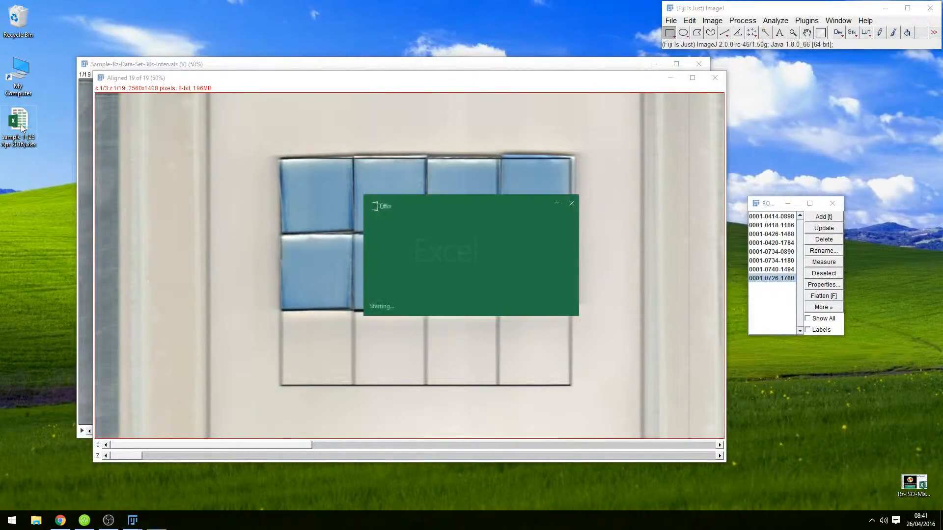